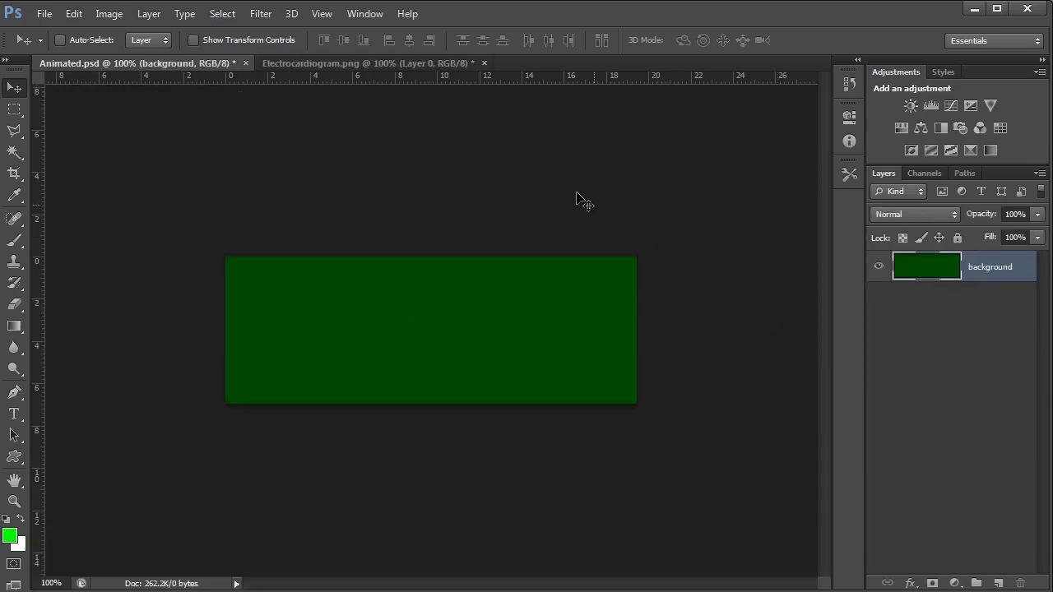
- Drag Layer 0's black ECG line from Electrocardiogram.png into Animated.psd as Layer 1
left_click(383, 62)
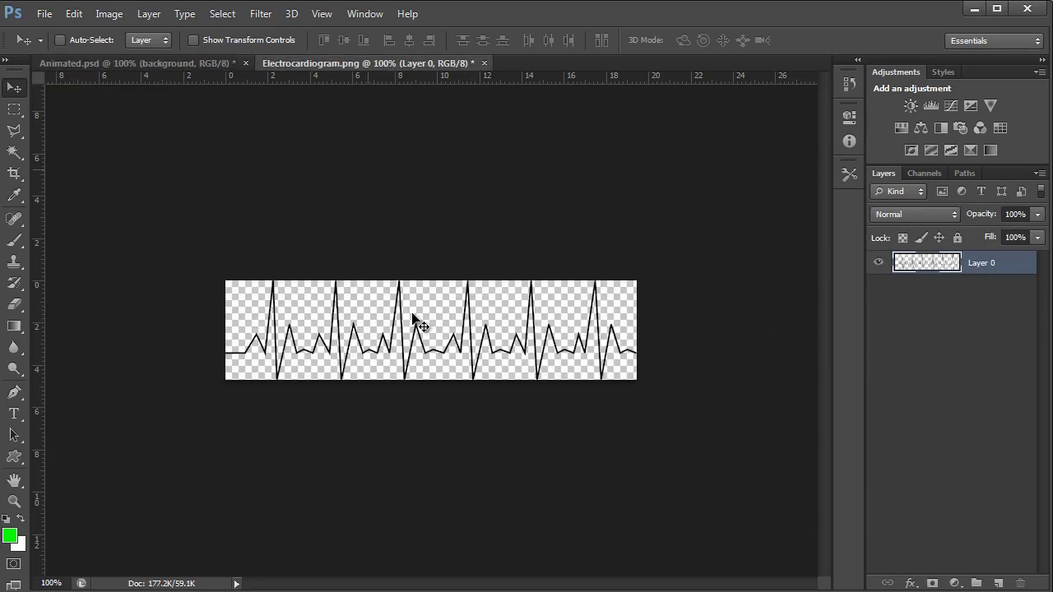
mouse_move(415, 324)
left_mouse_down()
mouse_move(186, 71)
mouse_move(330, 334)
mouse_move(384, 341)
left_mouse_up()
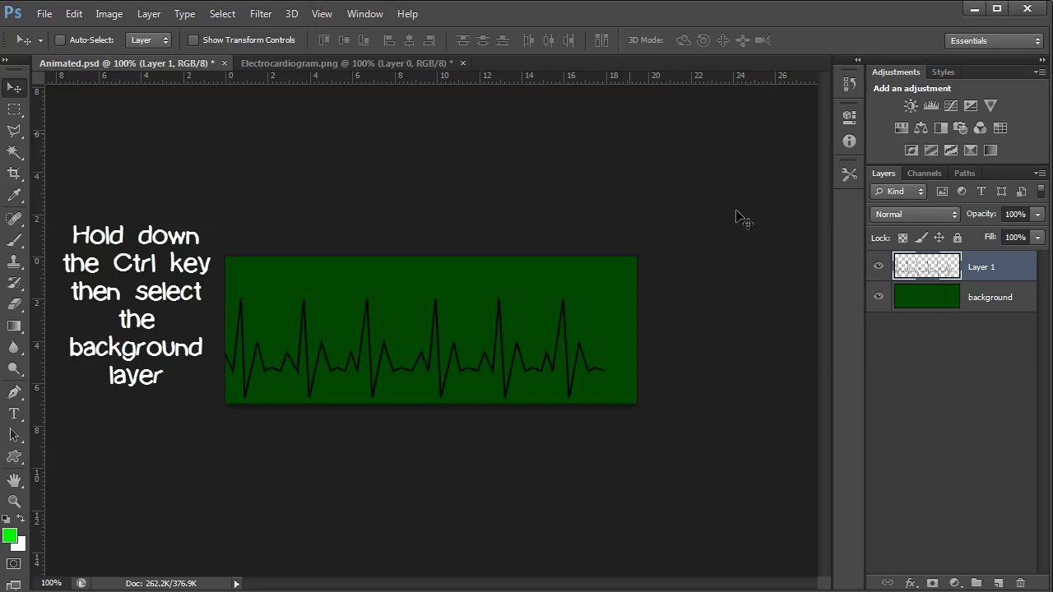
- Align the ECG line to the background's vertical and horizontal centers, then deselect
left_click(904, 300, "ctrl")
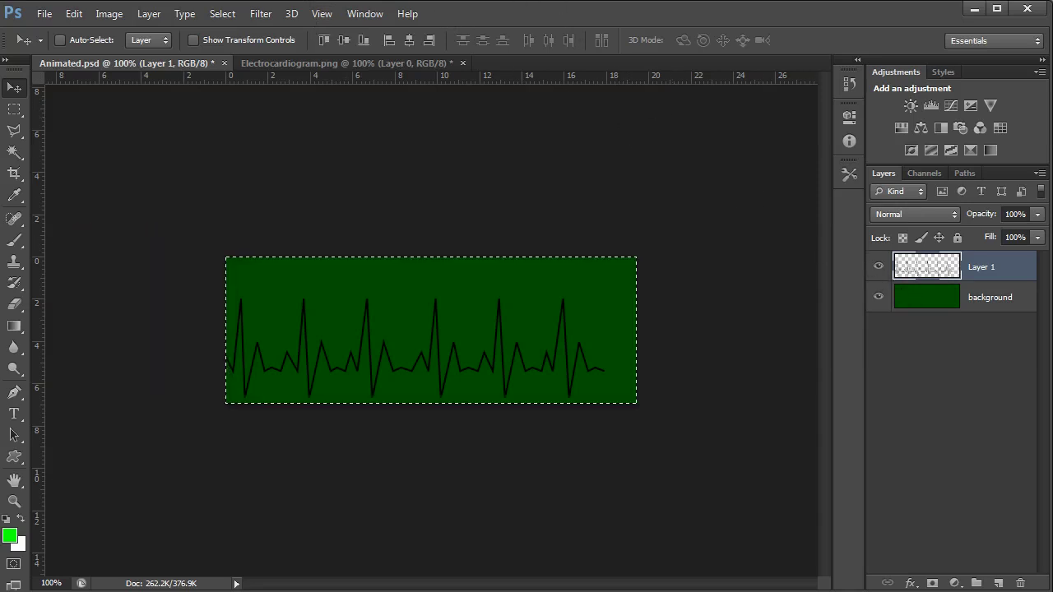
left_click(343, 41)
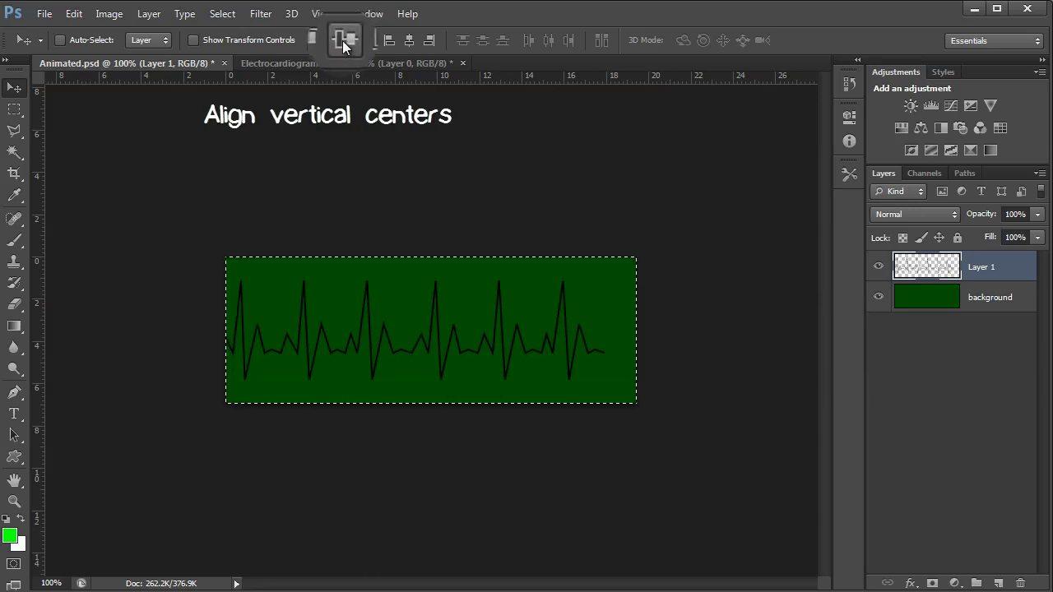
left_click(414, 46)
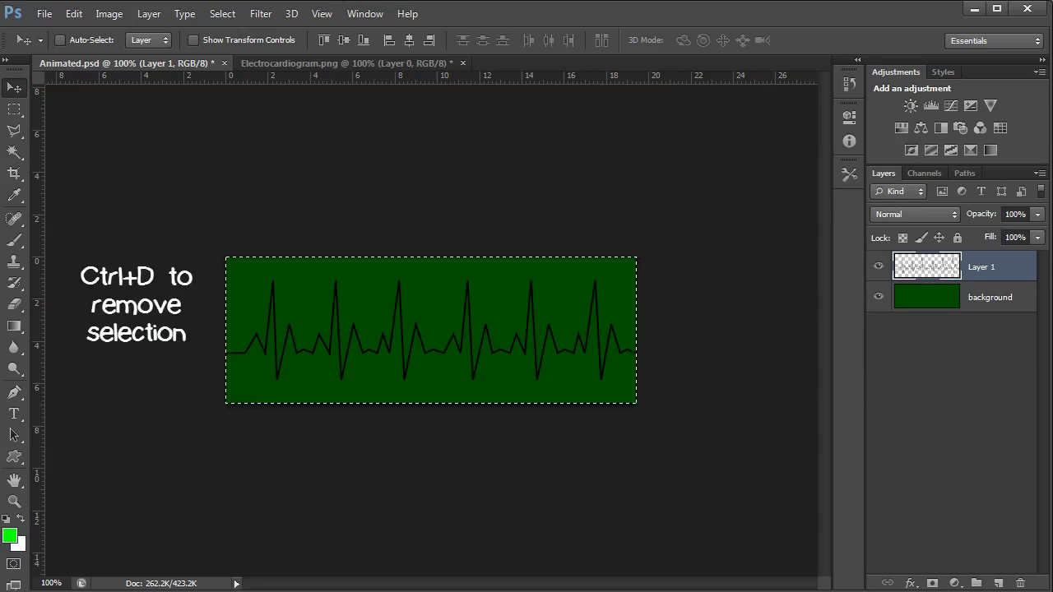
key("ctrl+d")
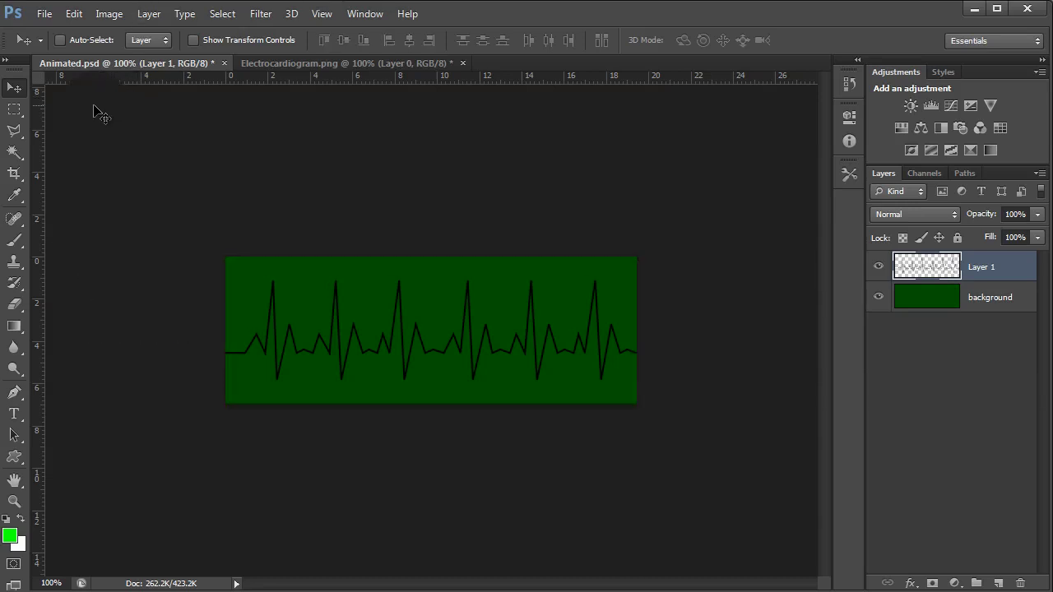
- Fill a tall rectangle over the ECG line's middle with bright green on new Layer 2
left_click(14, 107)
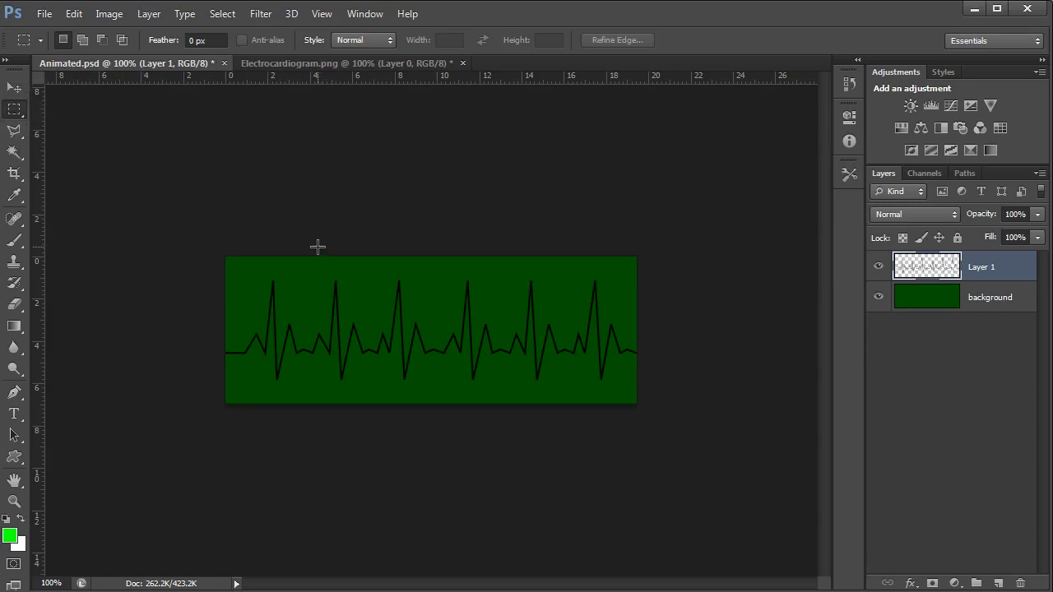
left_click_drag(317, 246, 429, 422)
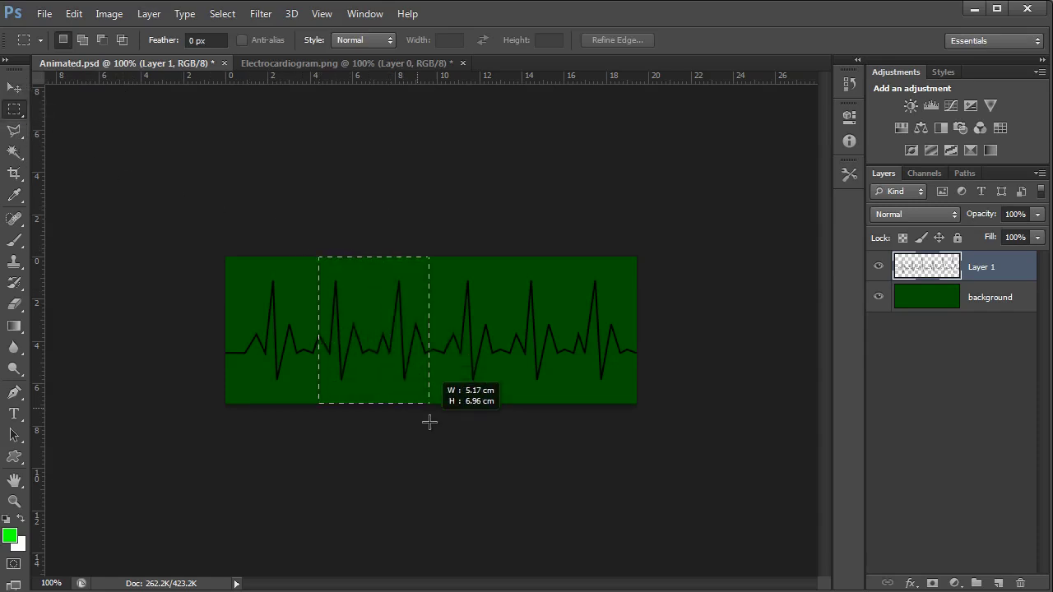
left_click_drag(429, 422, 445, 431)
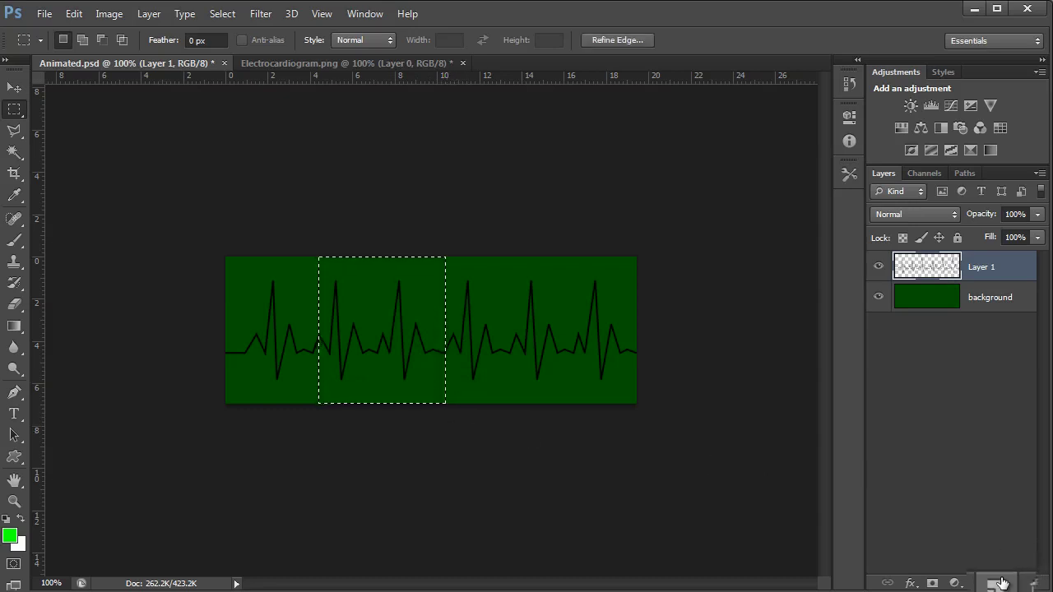
left_click(997, 583)
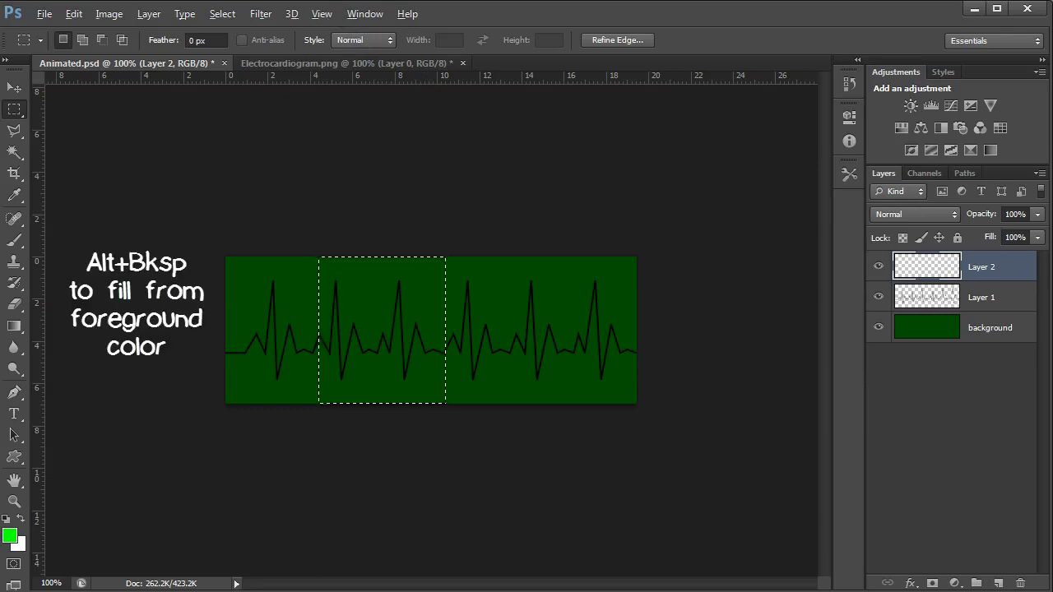
key("alt+BackSpace")
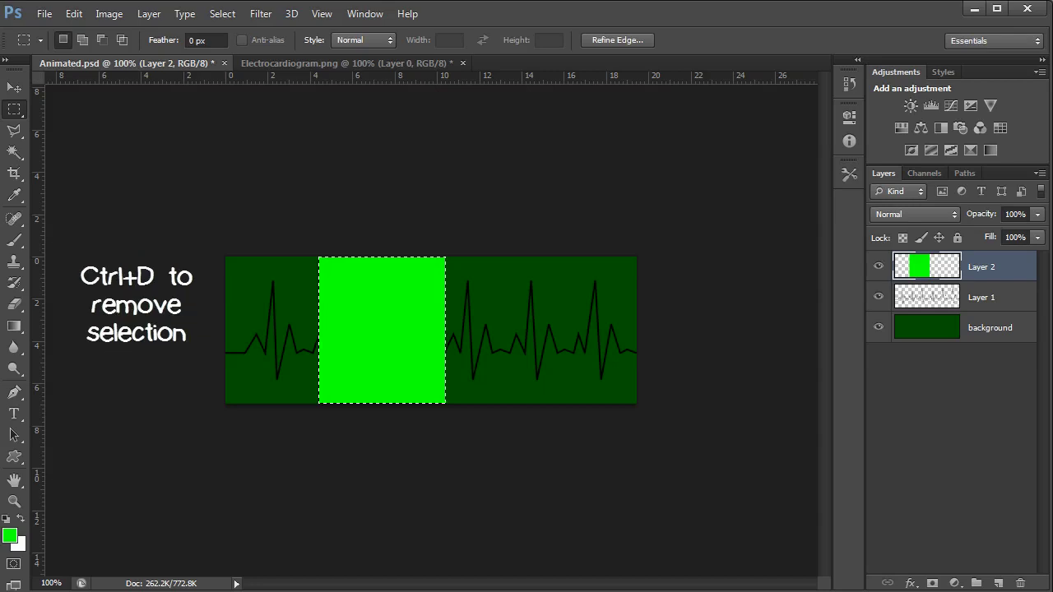
key("ctrl+d")
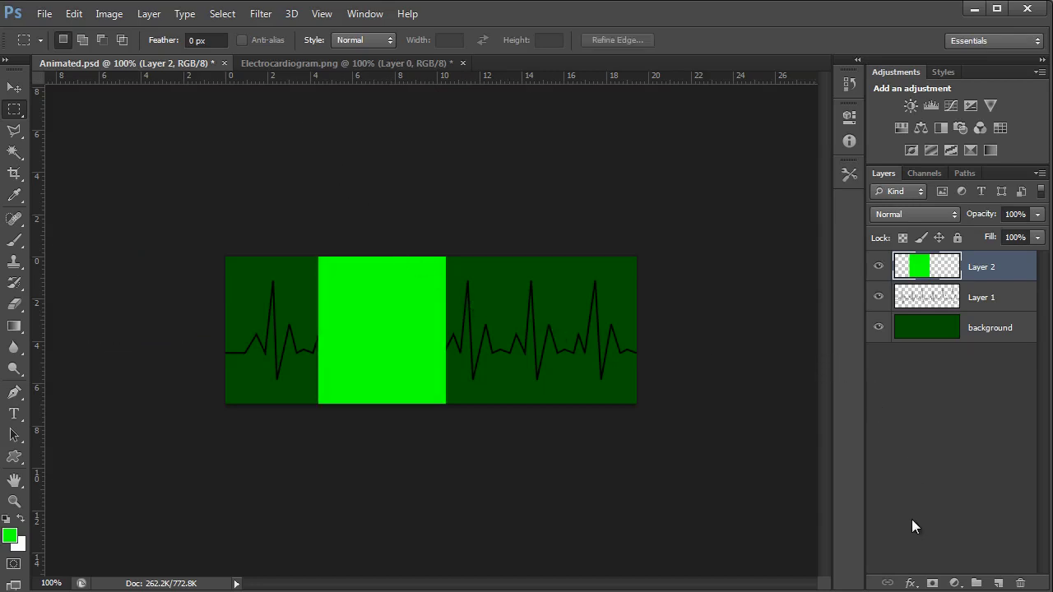
- Set Layer 2's Fill to 0% and begin a Color Overlay layer style
left_click(911, 583)
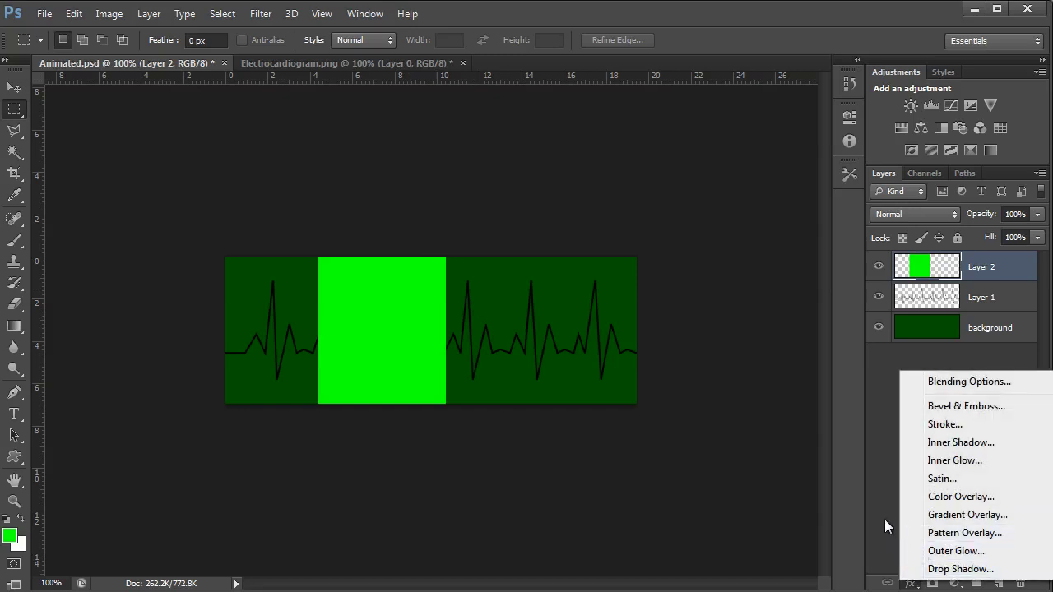
left_click(894, 403)
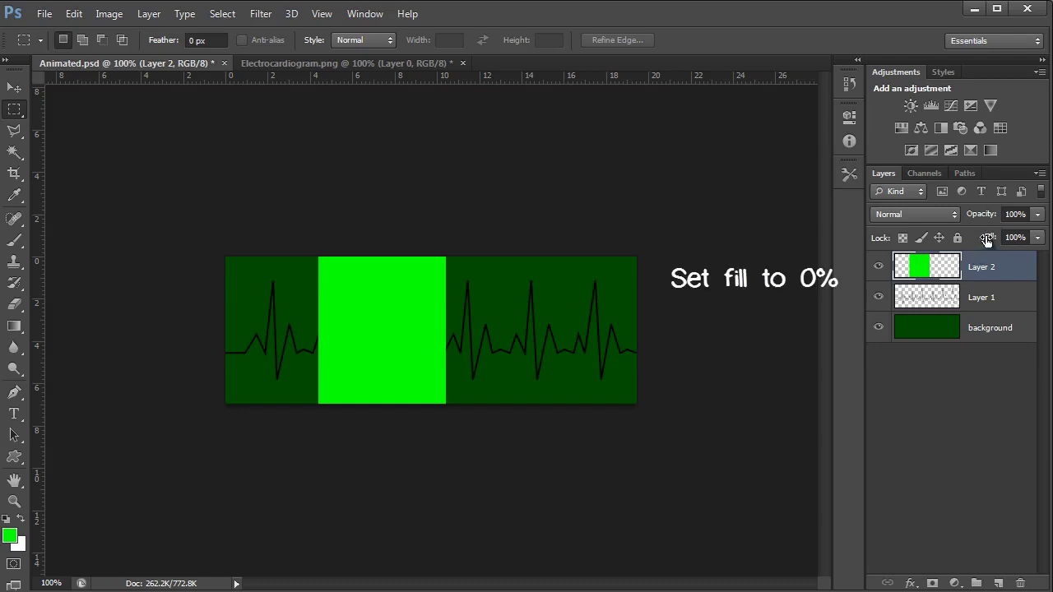
left_click_drag(989, 237, 840, 222)
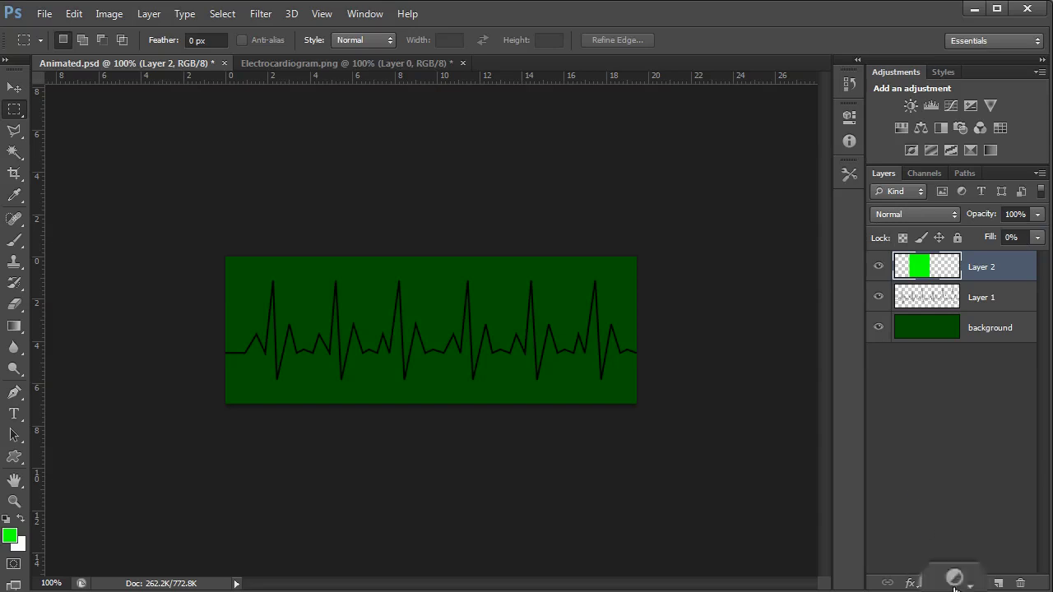
left_click(911, 583)
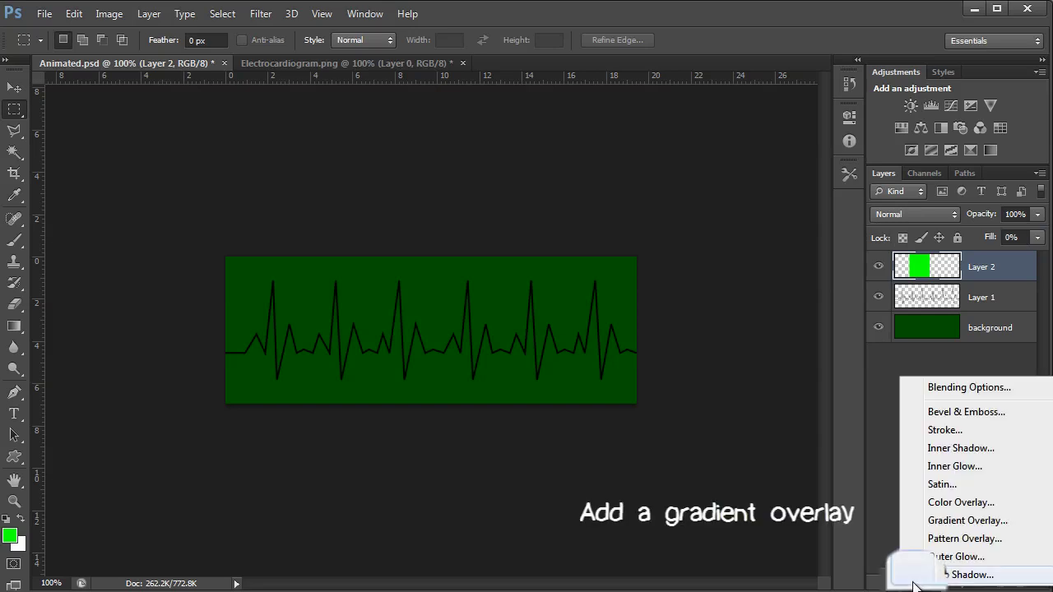
left_click(932, 503)
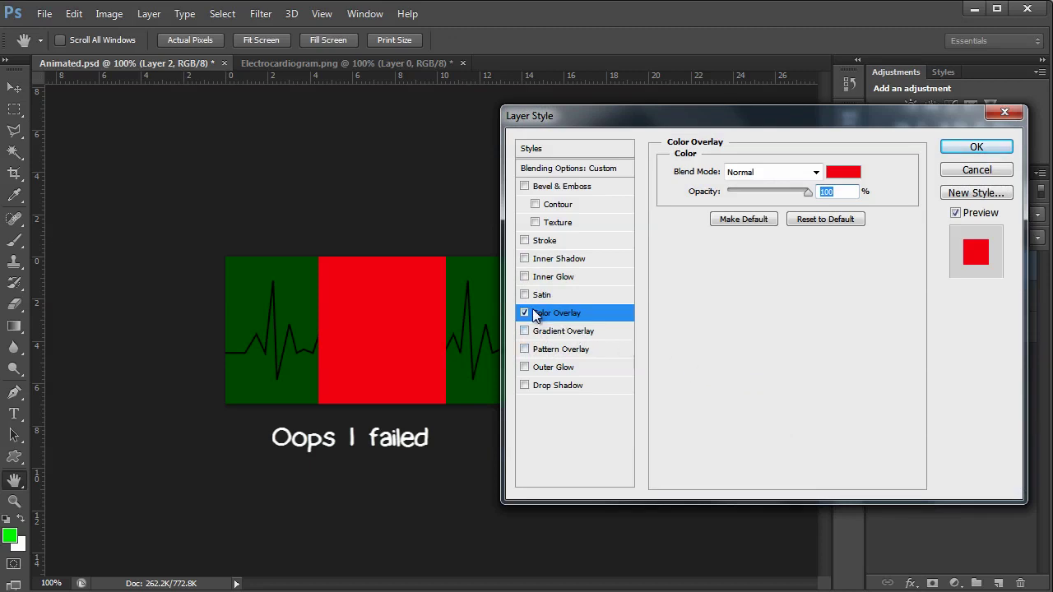
- Replace the Color Overlay with a Gradient Overlay and enter -0 for its angle
left_click(526, 312)
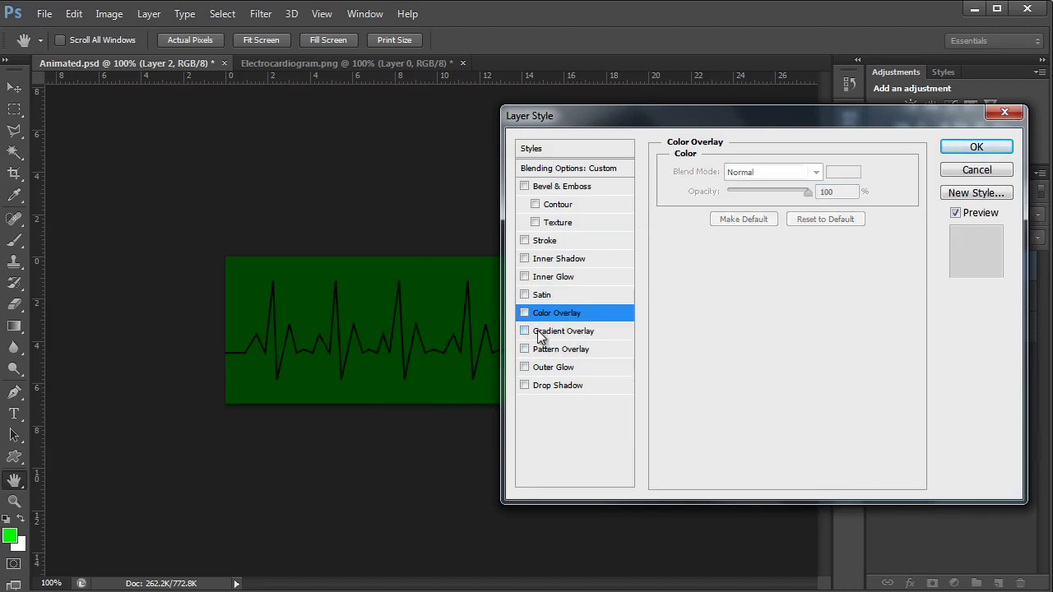
left_click(539, 334)
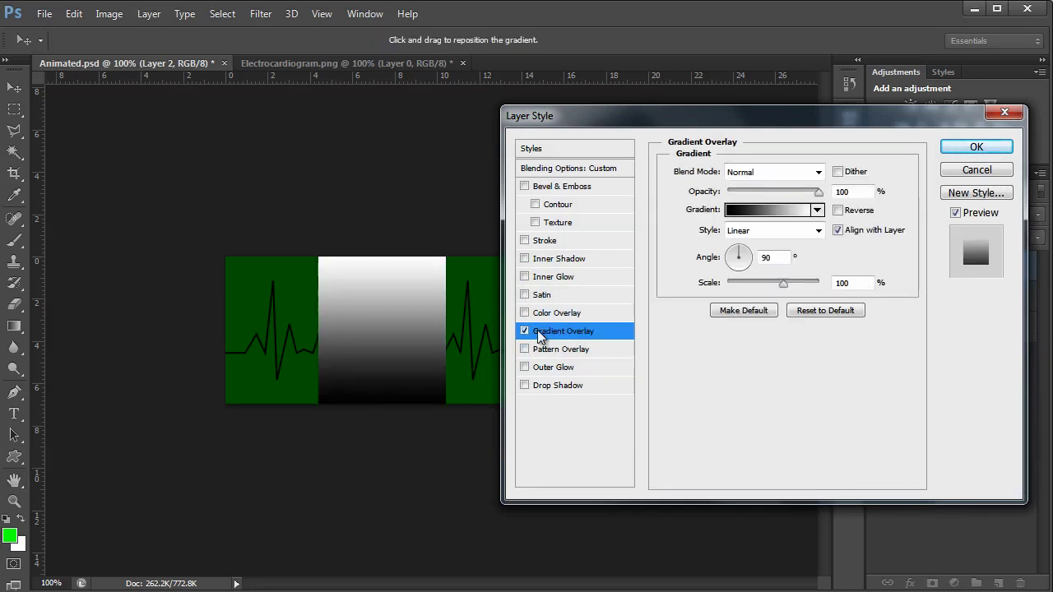
left_click(766, 257)
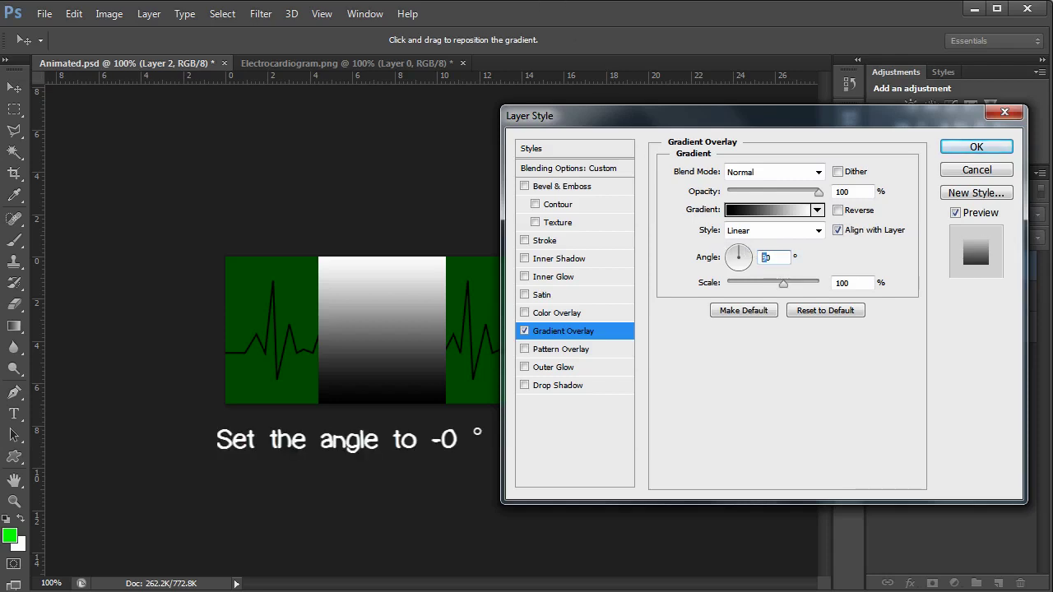
type("-0")
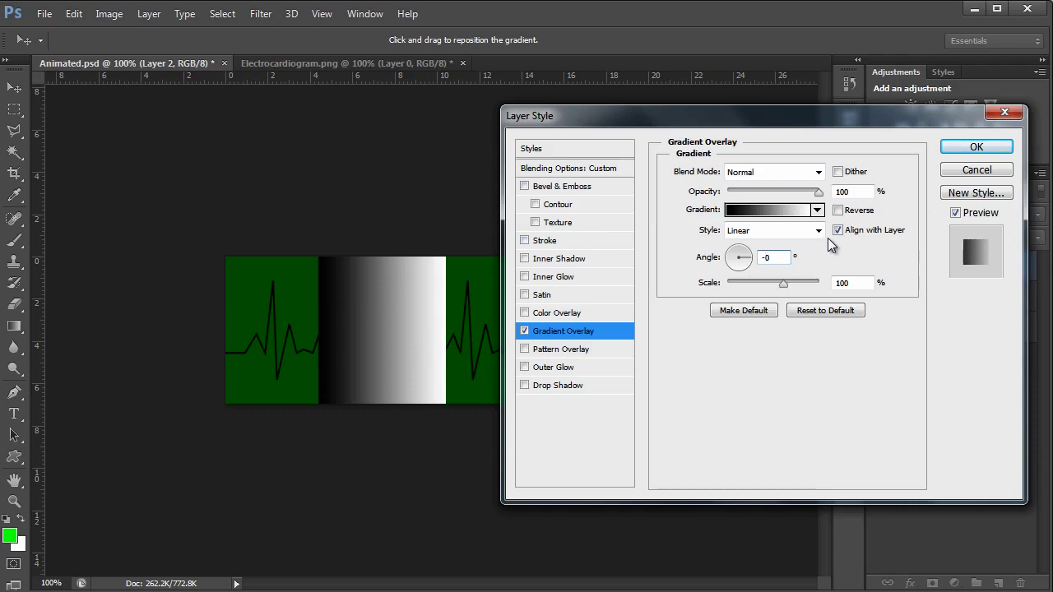
- Use a reversed Foreground to Transparent gradient for Layer 2's overlay and confirm
left_click(785, 211)
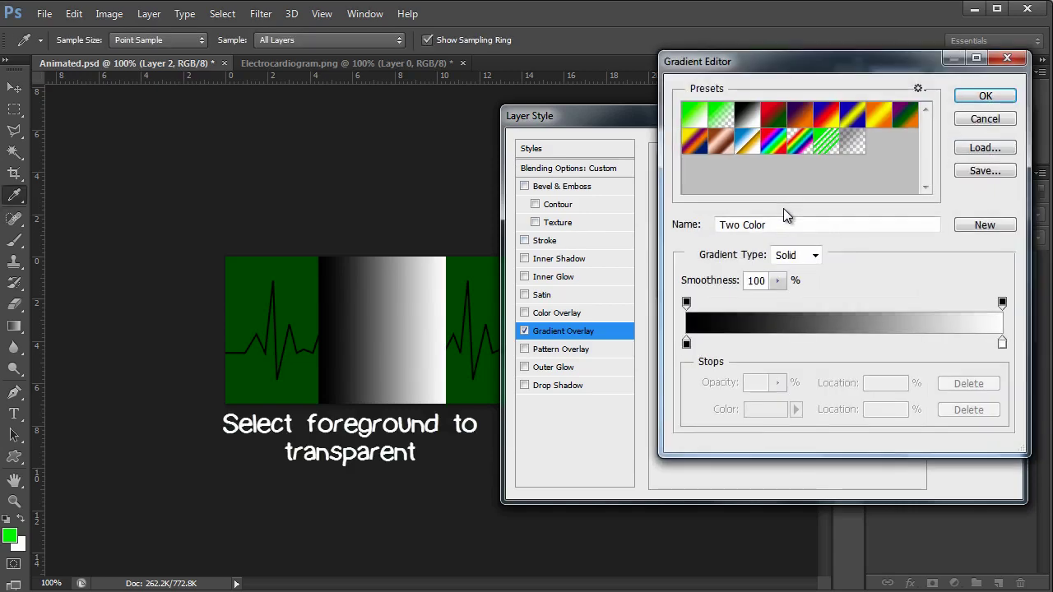
left_click(717, 117)
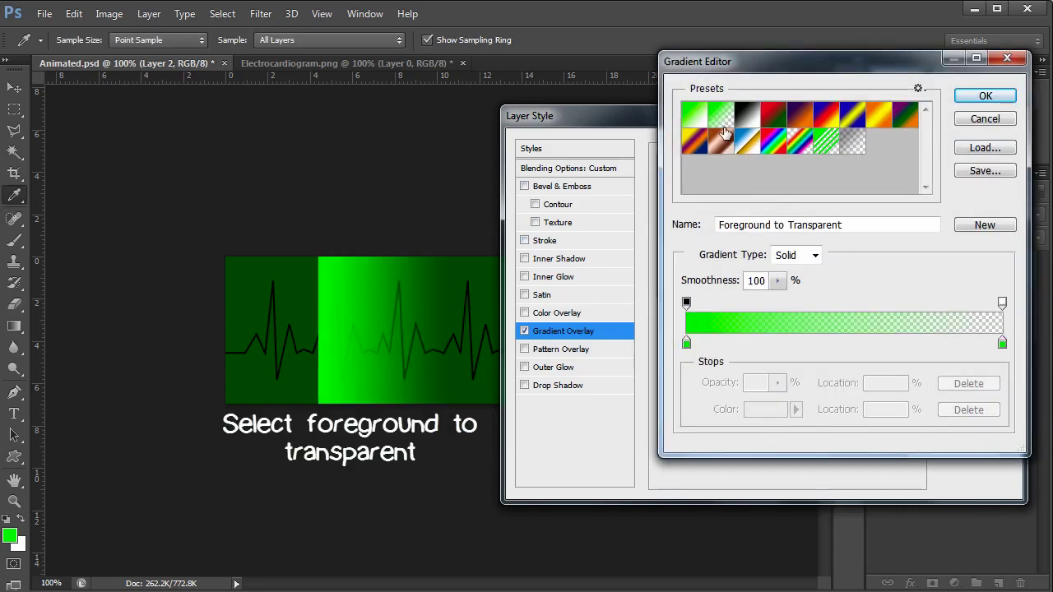
left_click(985, 97)
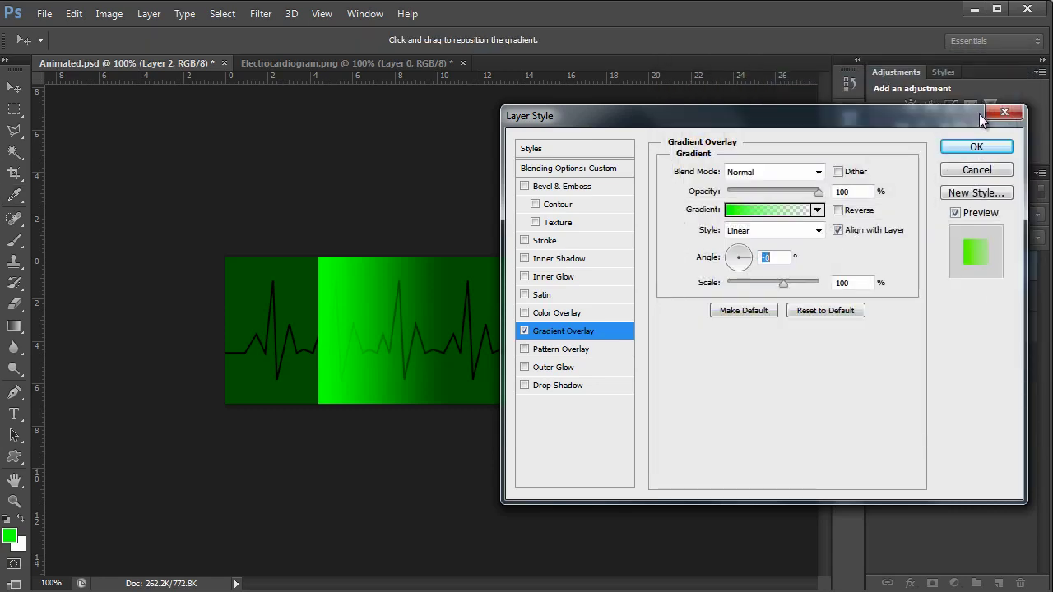
left_click(859, 211)
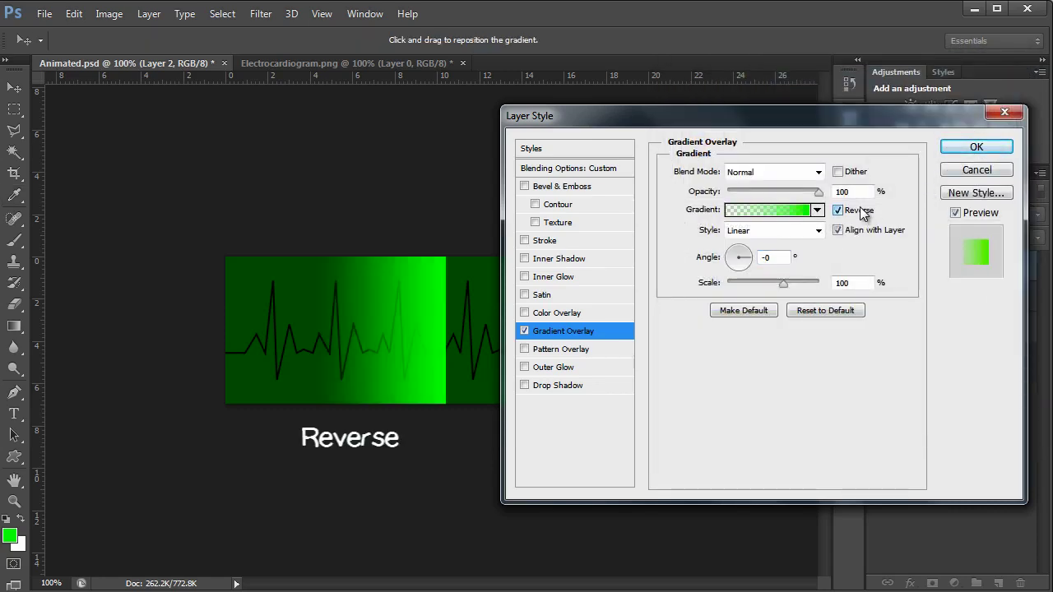
left_click(953, 153)
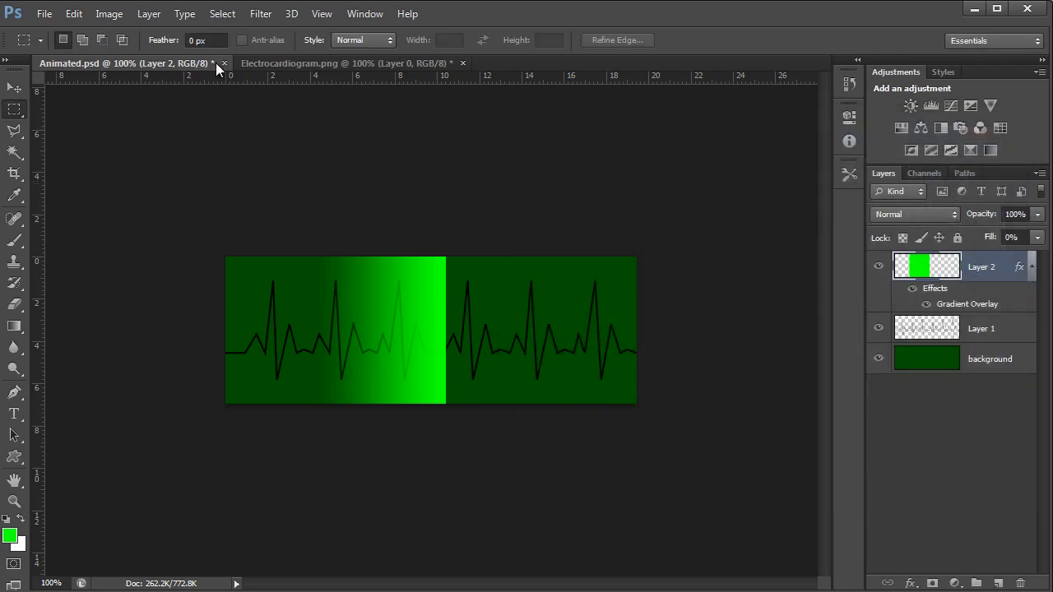
- Clip Layer 2 to Layer 1; give Layer 1 0% fill, Blend Clipped Layers as Group off
left_click(156, 16)
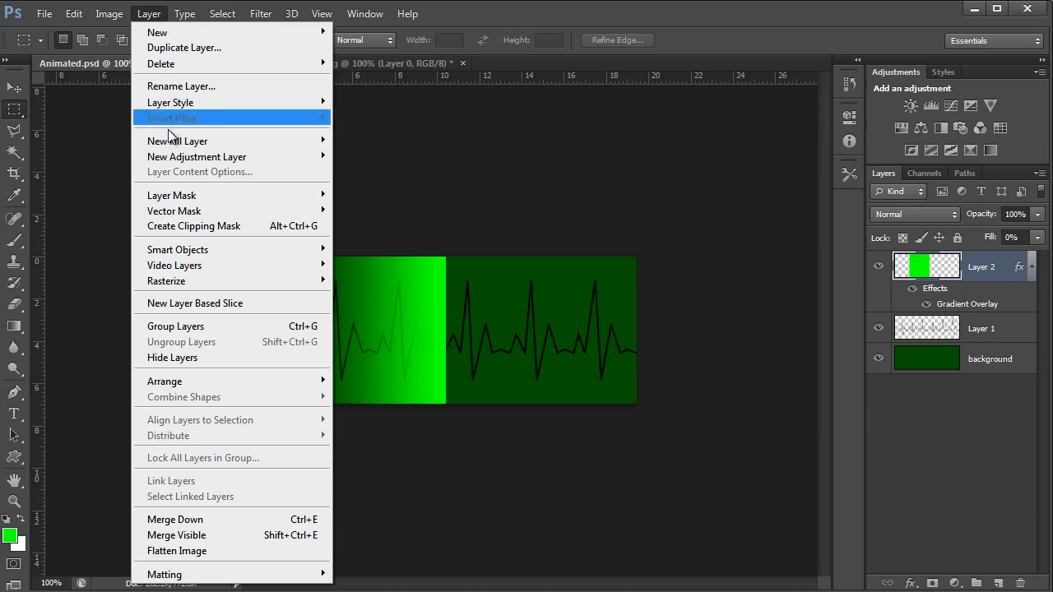
mouse_move(174, 211)
left_click(221, 227)
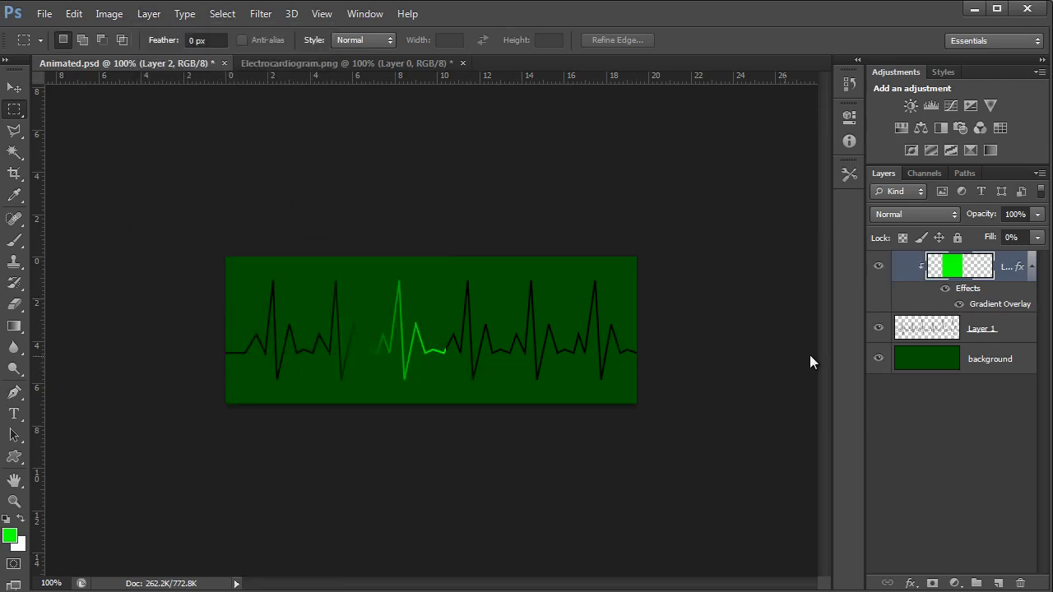
left_click(987, 329)
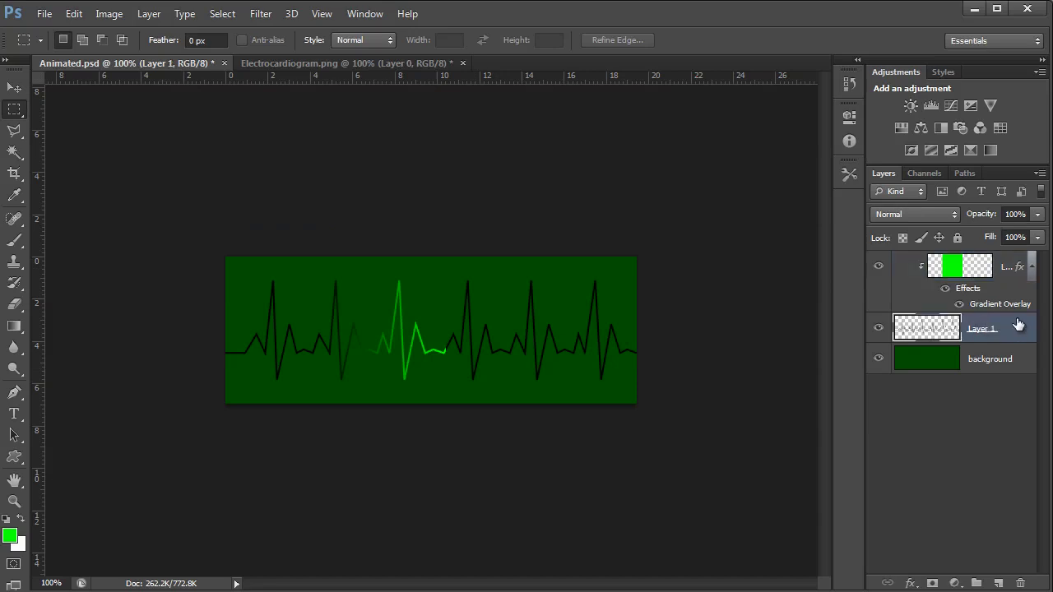
double_click(1017, 323)
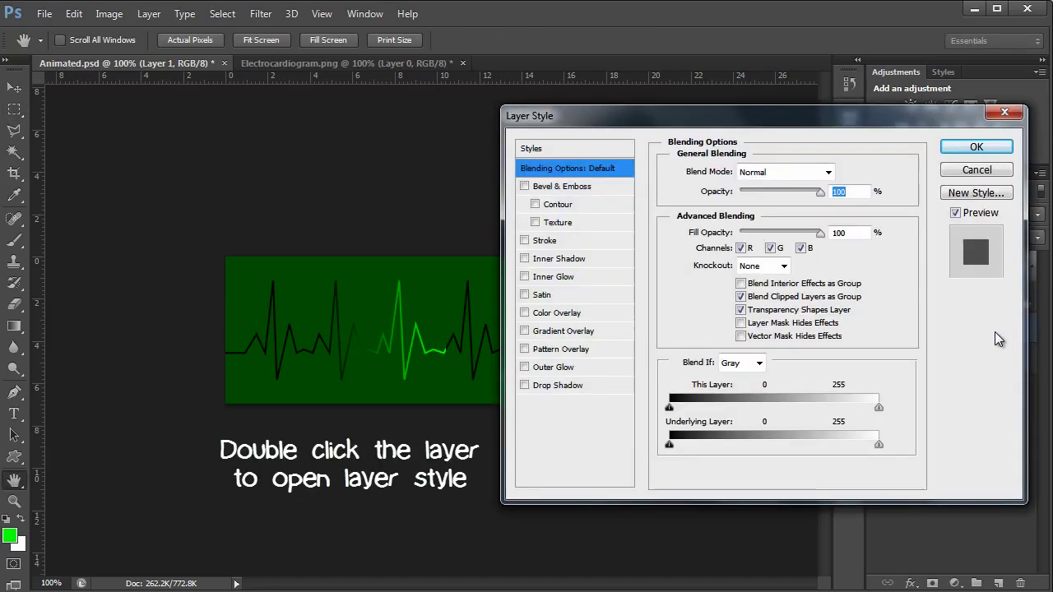
left_click(777, 298)
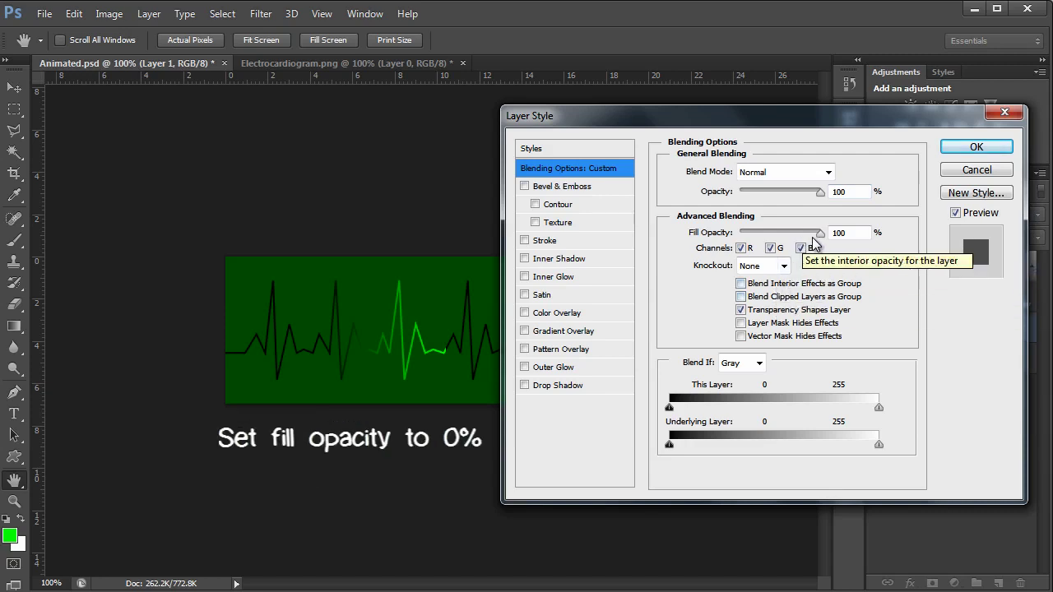
left_click_drag(820, 233, 703, 233)
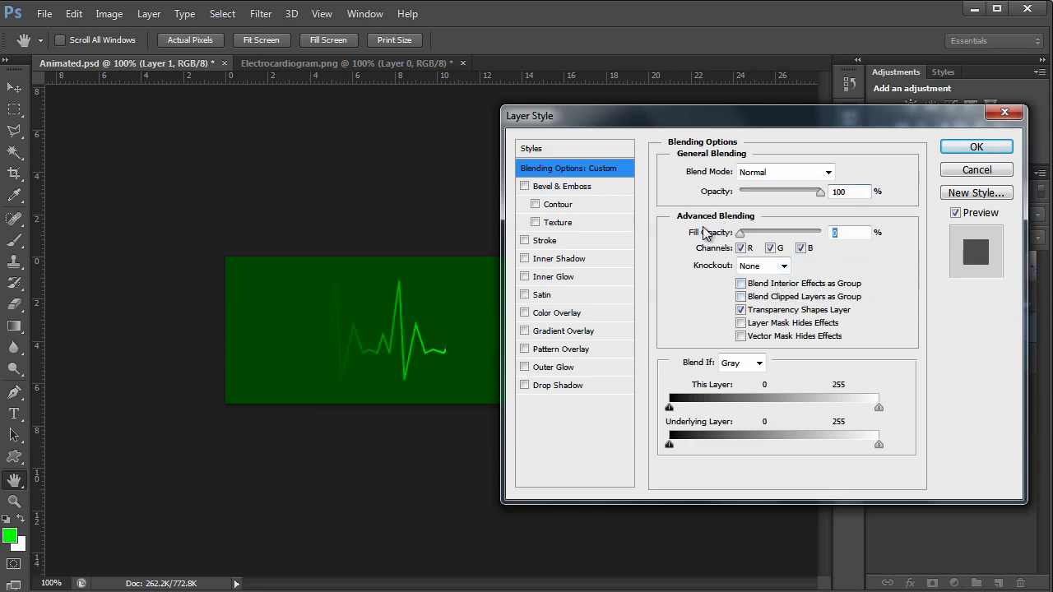
left_click(950, 148)
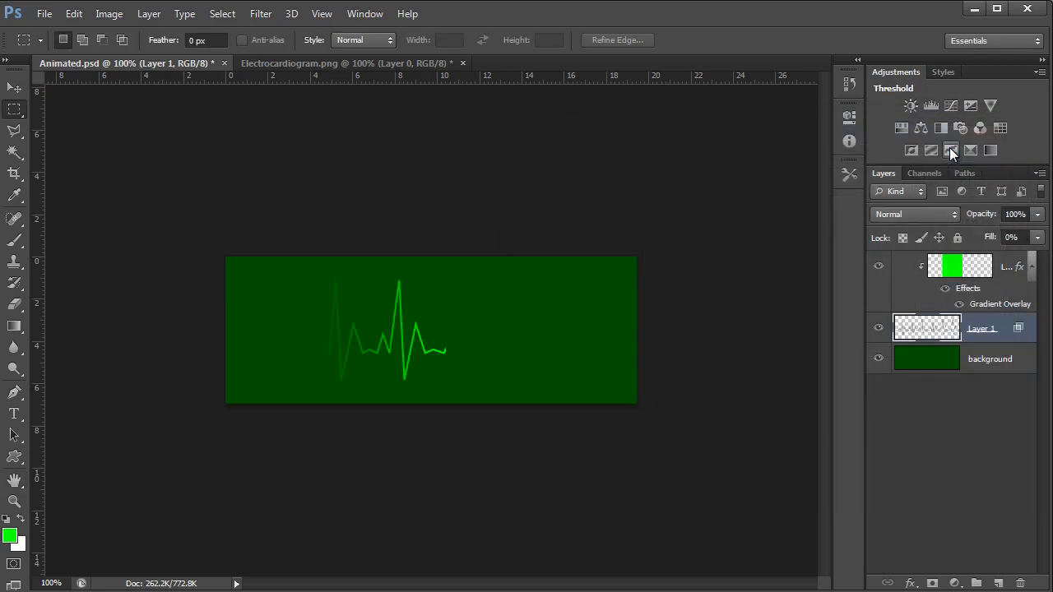
- Shift-drag Layer 2 left with the Move tool until the green glow disappears
left_click(944, 275)
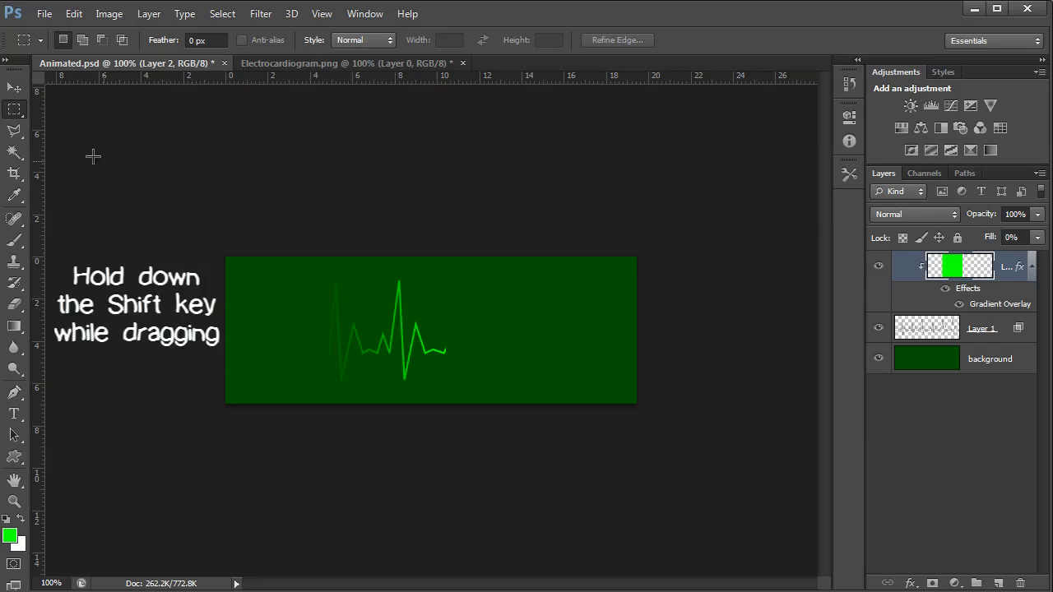
left_click(14, 87)
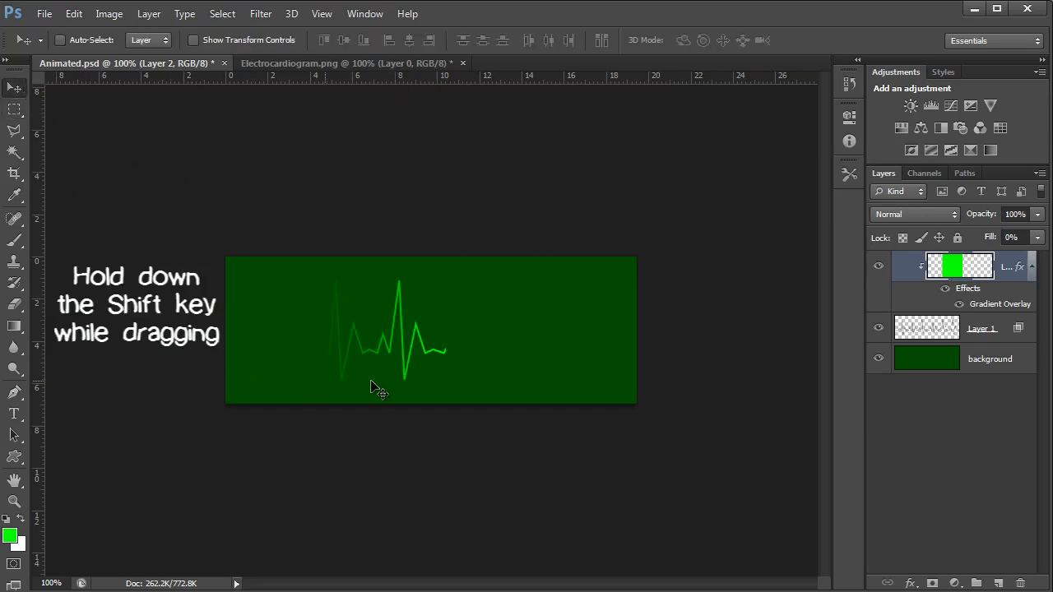
mouse_move(389, 383)
left_mouse_down()
mouse_move(198, 374)
mouse_move(198, 390)
left_mouse_up()
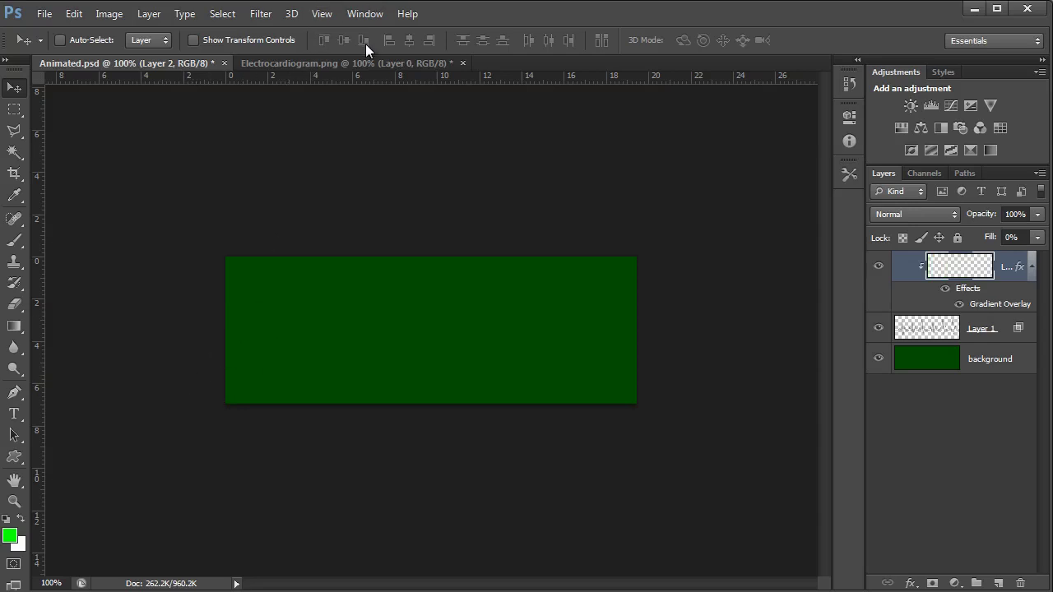
left_click(364, 16)
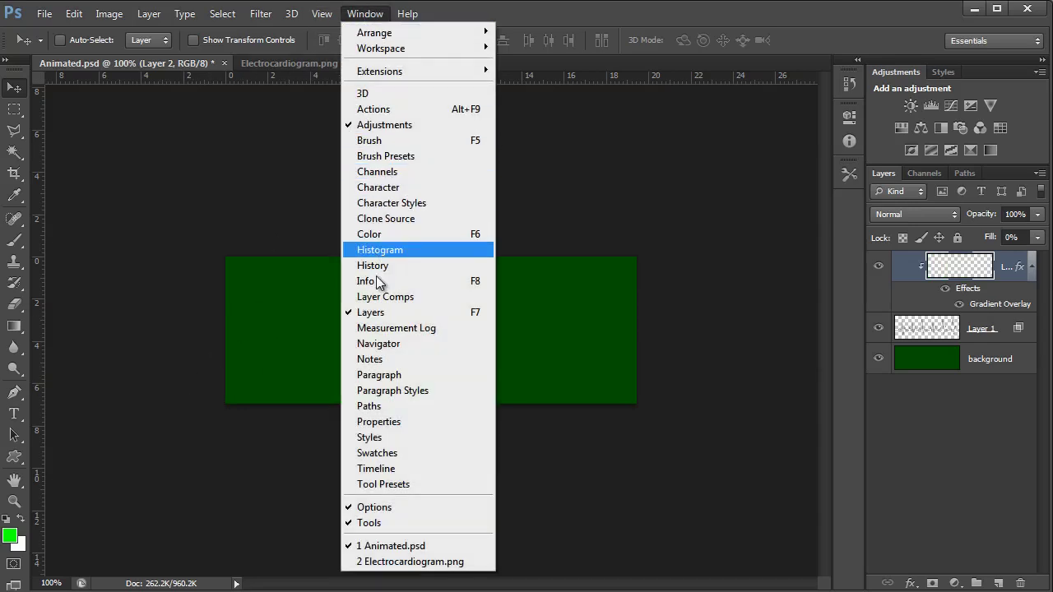
- Show the Timeline, duplicate frame 1, and move the gradient past the line's right end
left_click(394, 470)
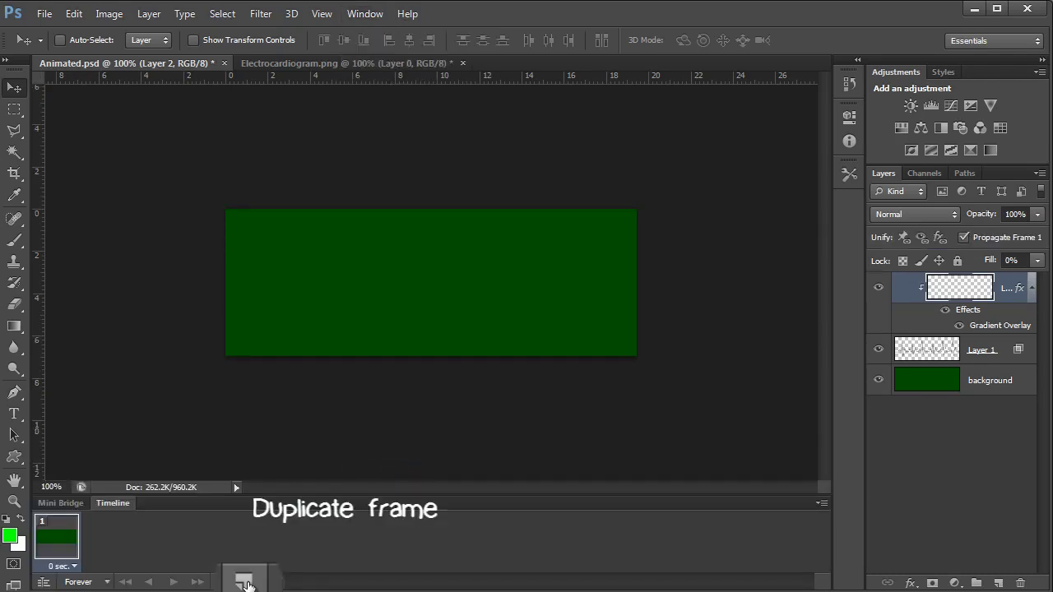
left_click(247, 582)
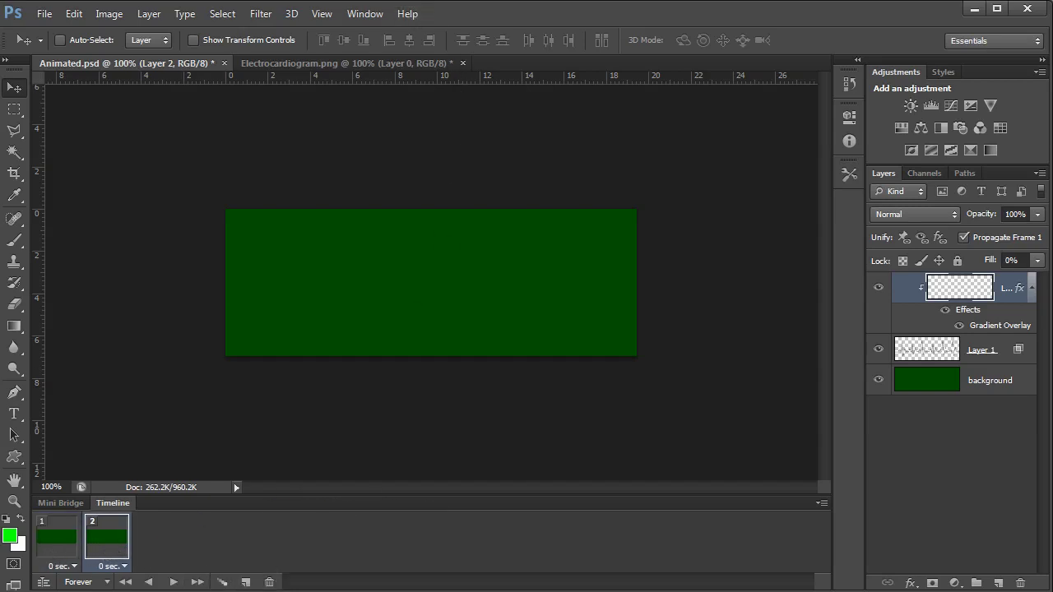
mouse_move(298, 269)
left_mouse_down()
mouse_move(532, 282)
mouse_move(669, 315)
mouse_move(736, 316)
left_mouse_up()
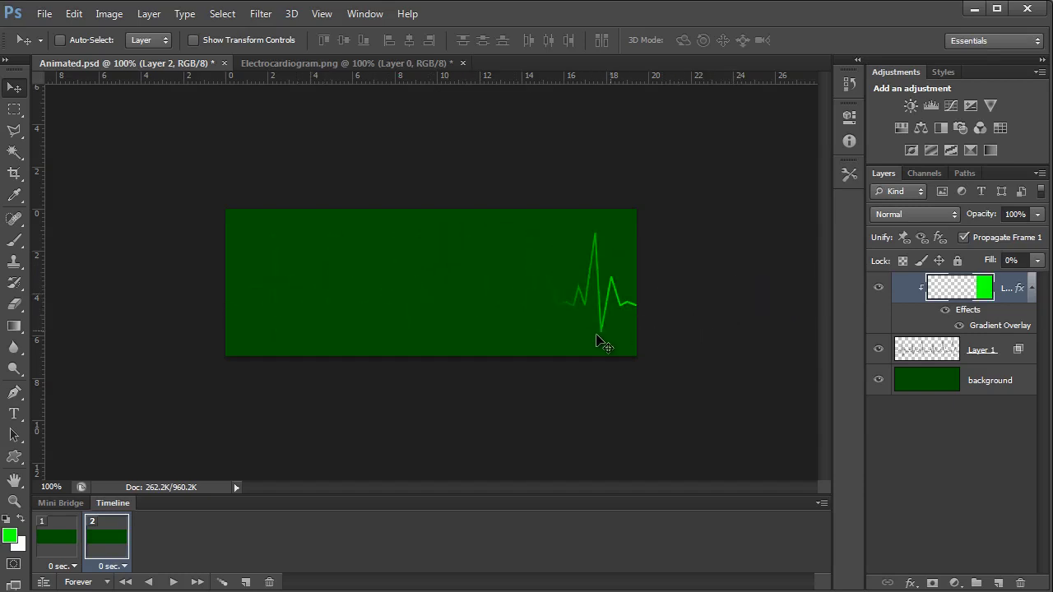
left_click_drag(568, 321, 662, 316)
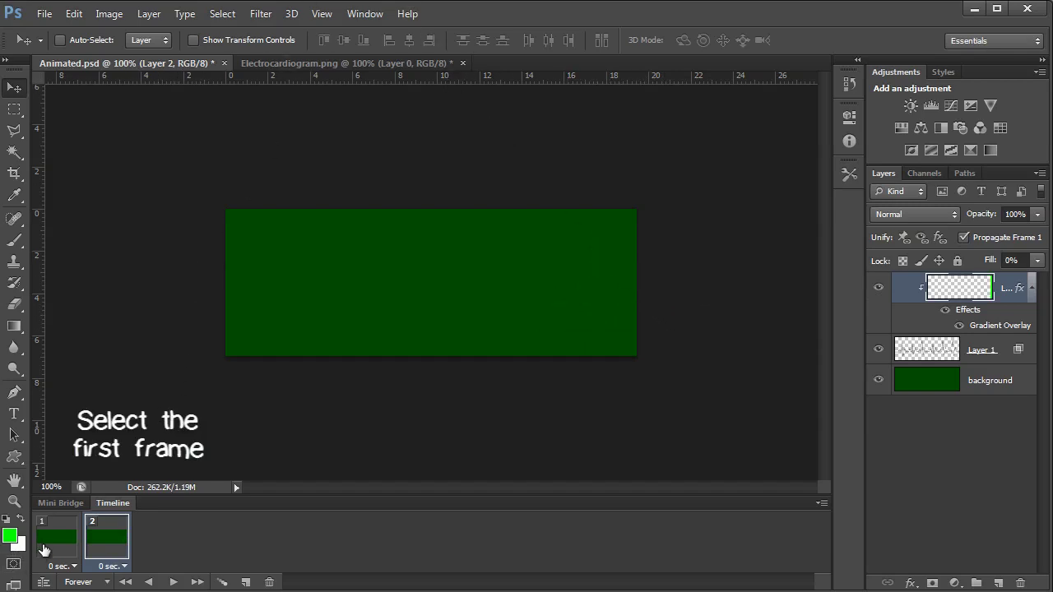
- Tween 100 frames from frame 1 to the next frame and play the sweep
left_click(45, 546)
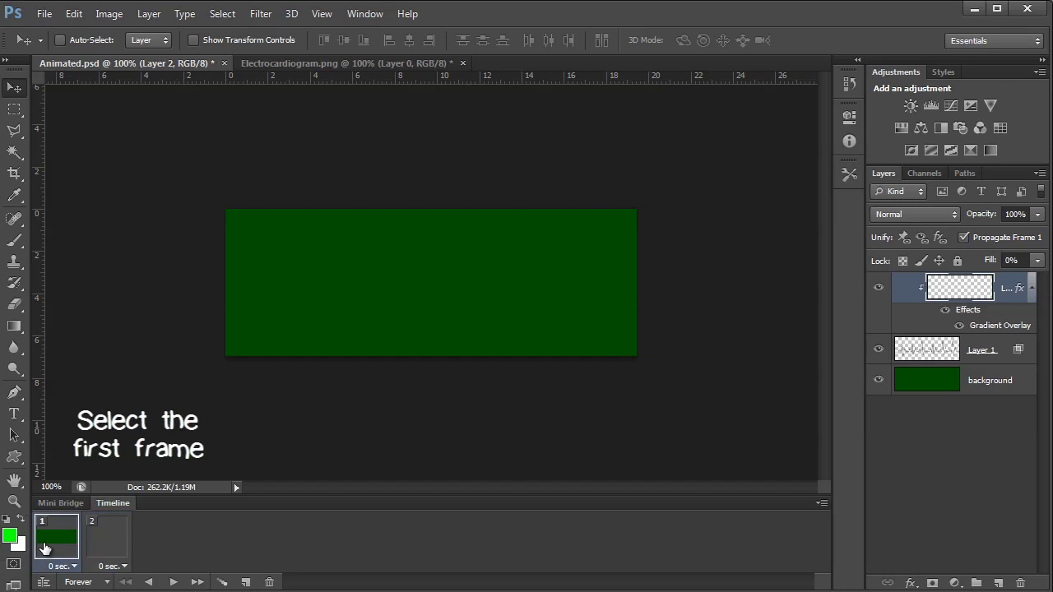
left_click(224, 582)
type("100")
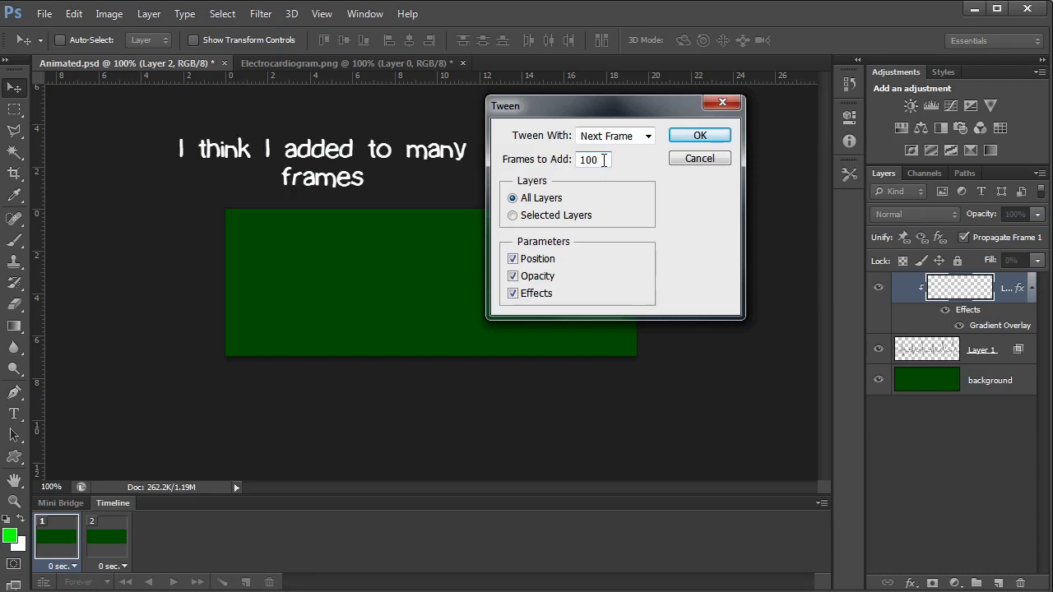
left_click(674, 136)
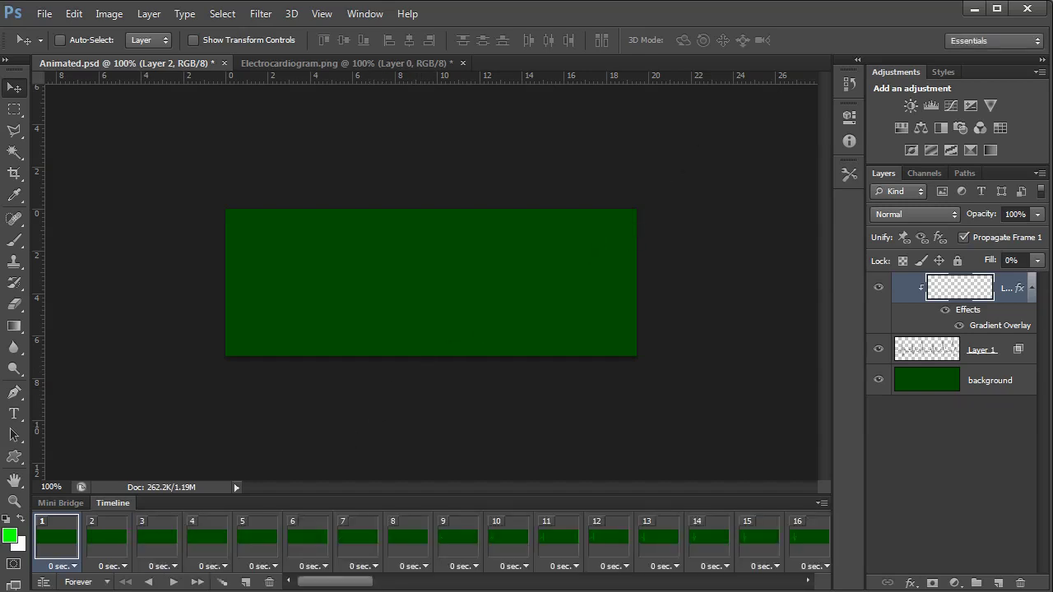
left_click(174, 582)
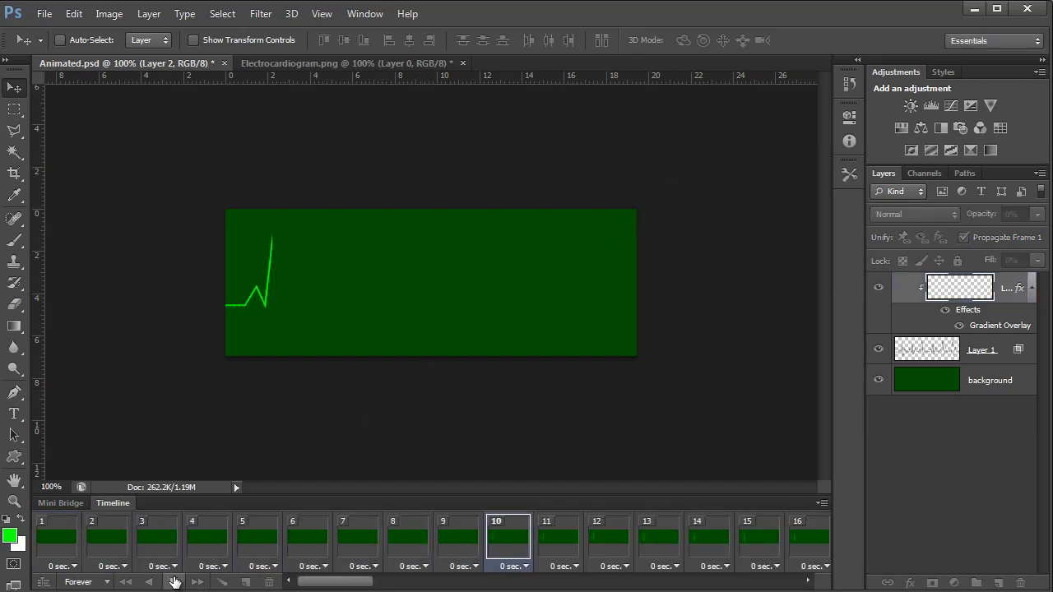